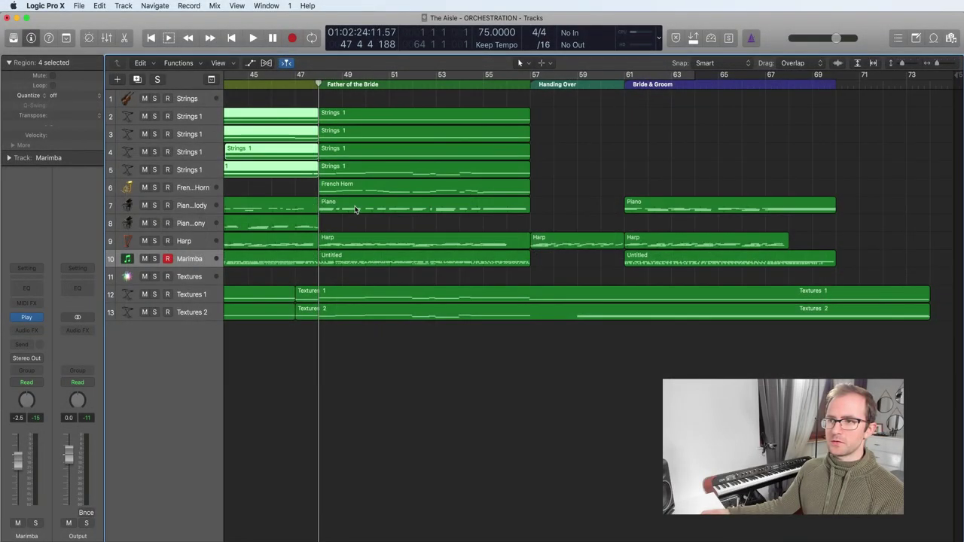
# Check the Piano, Harp and Marimba regions' notes one by one in the Piano Roll.
pyautogui.click(357, 210)
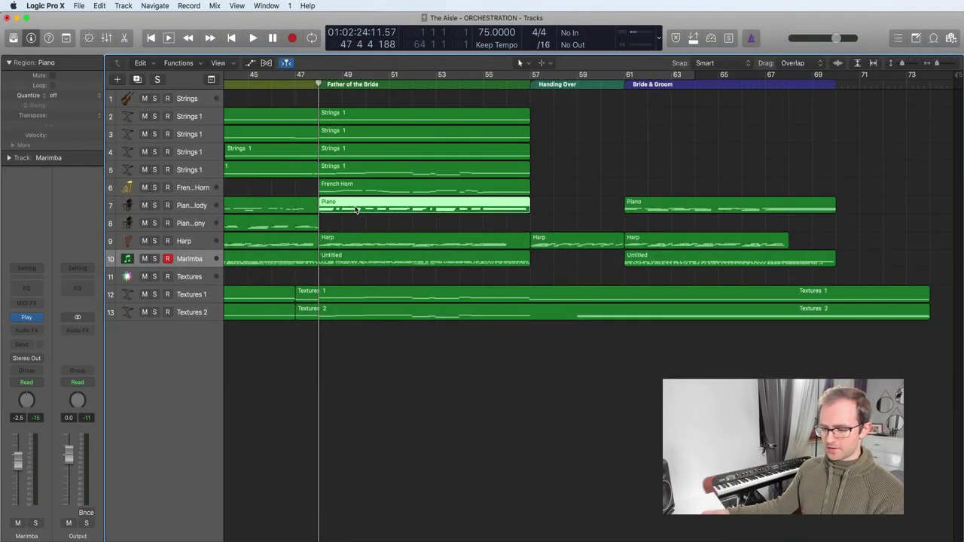
pyautogui.press('p')
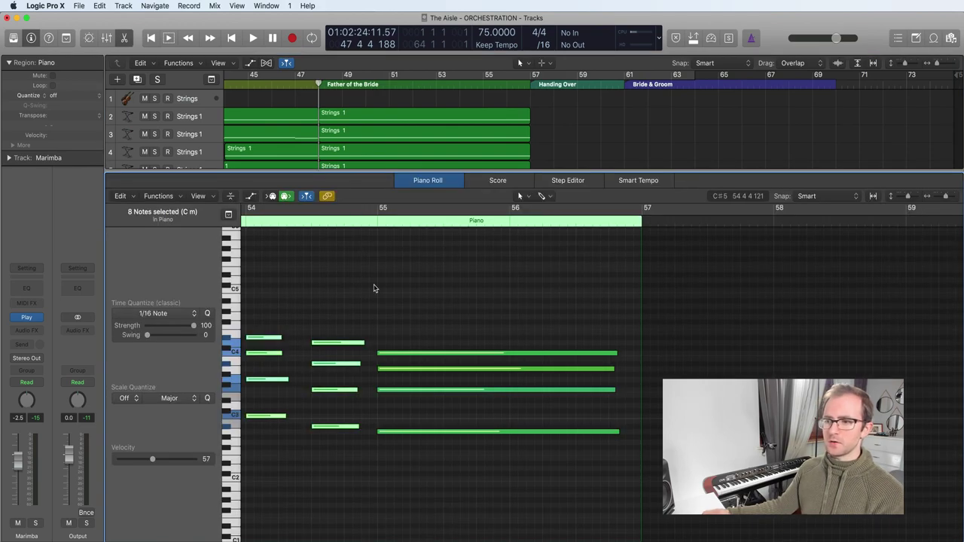
pyautogui.hscroll(-5, 345, 358)
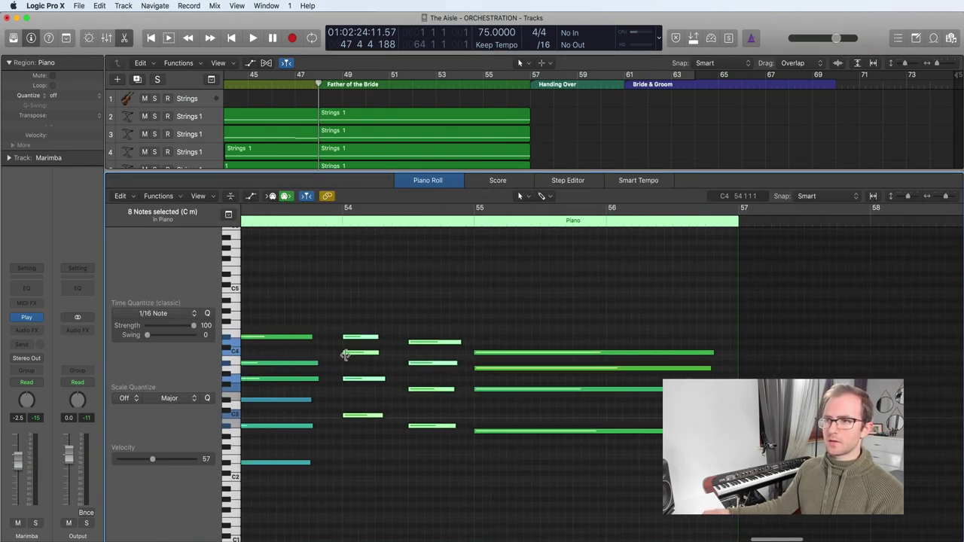
pyautogui.press('p')
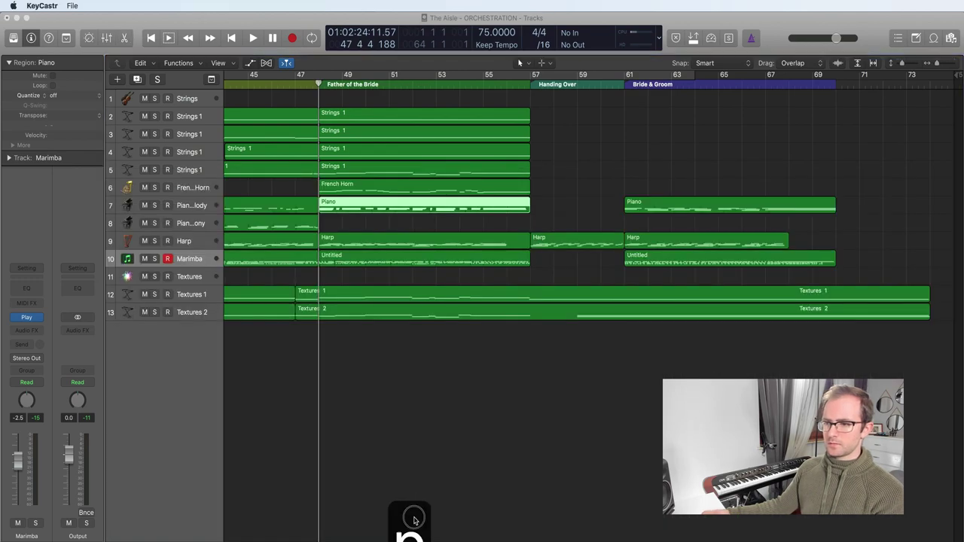
pyautogui.click(358, 240)
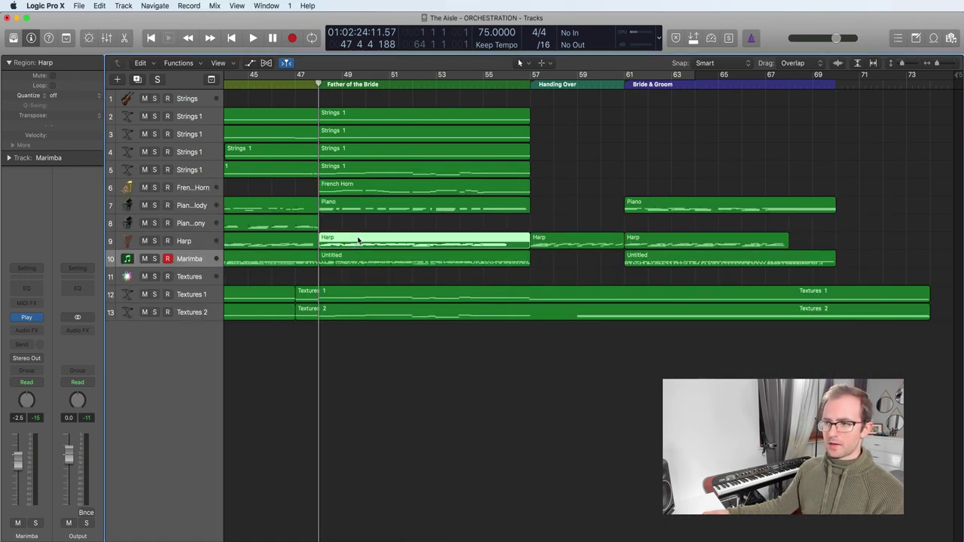
pyautogui.press('p')
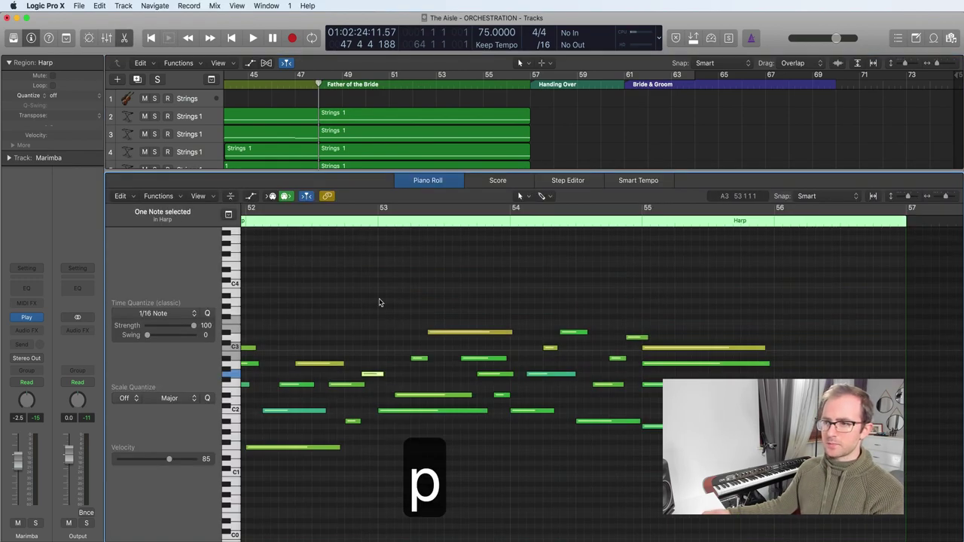
pyautogui.hscroll(-5, 351, 358)
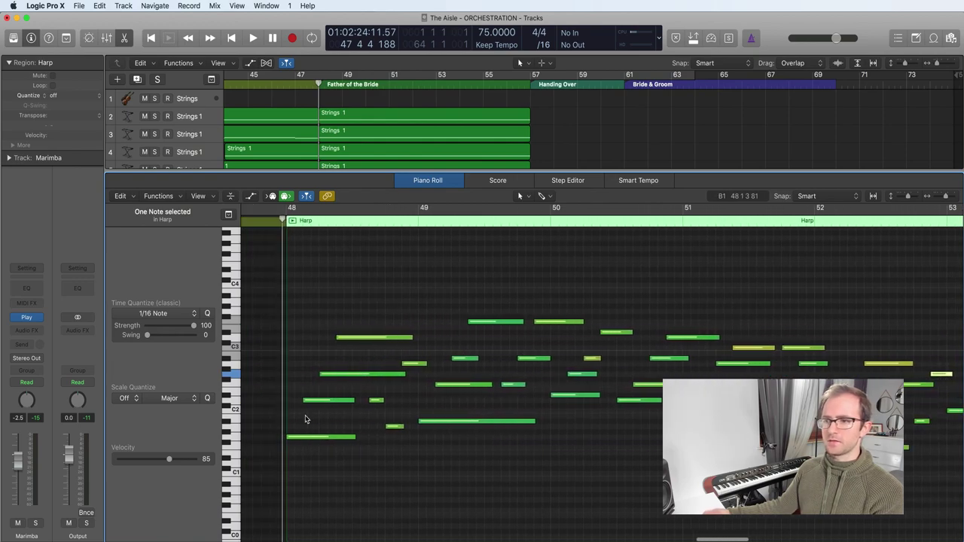
pyautogui.press('p')
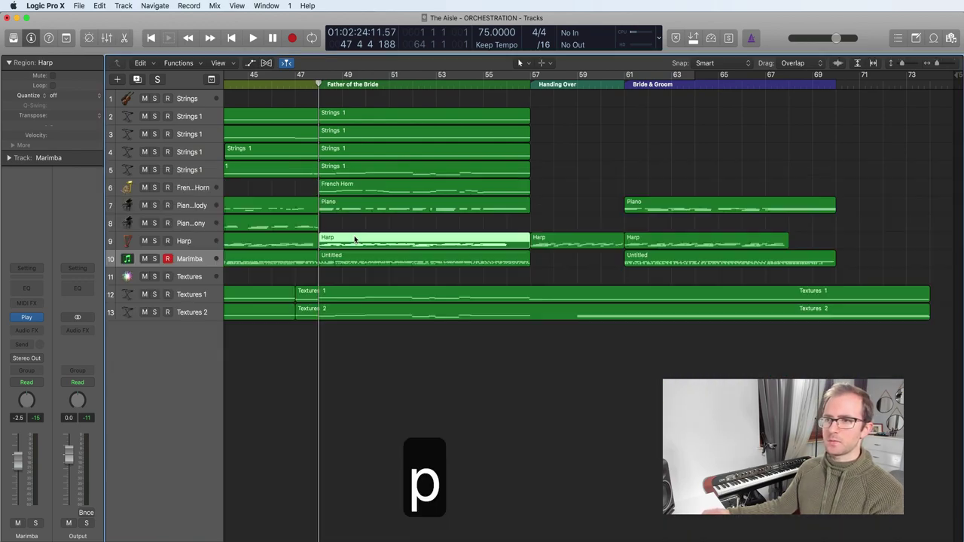
pyautogui.click(360, 264)
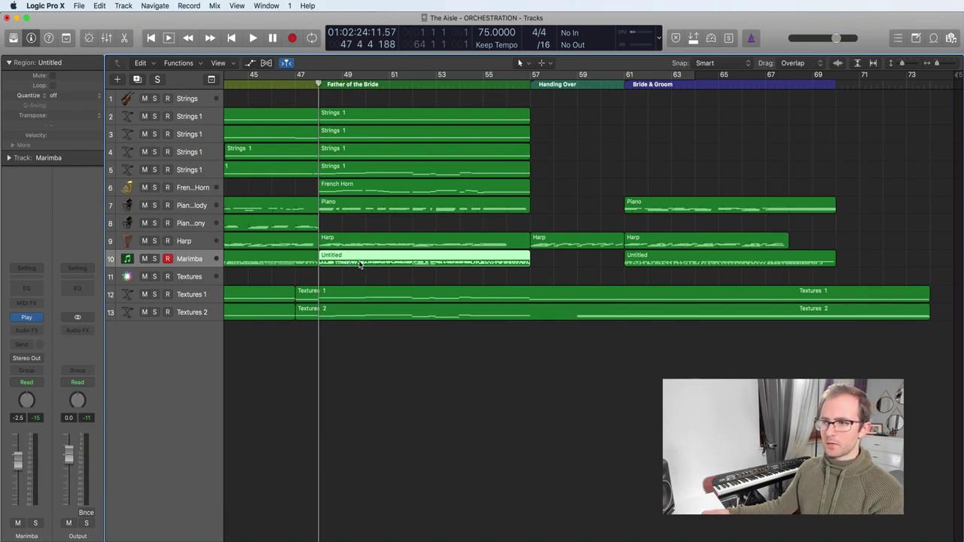
pyautogui.press('p')
pyautogui.hscroll(-3, 426, 342)
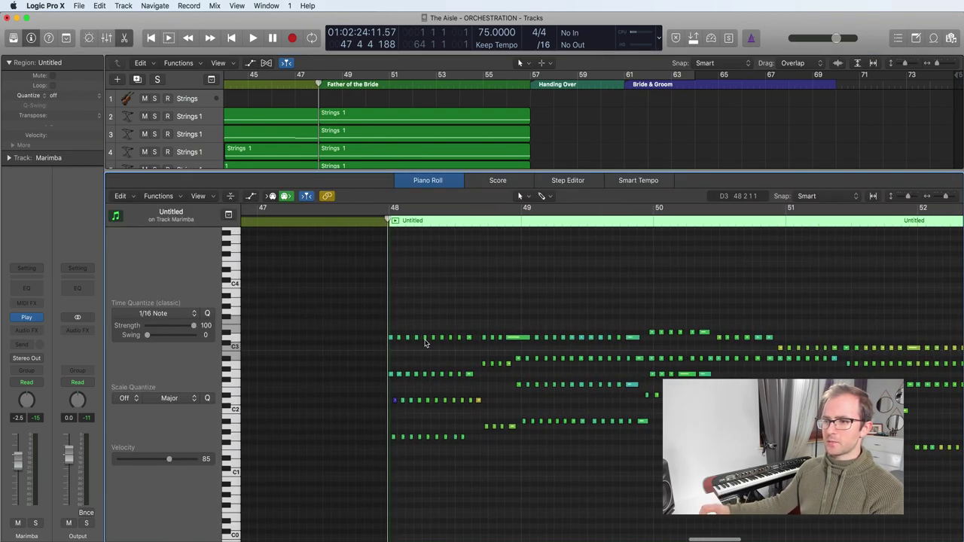
pyautogui.press('p')
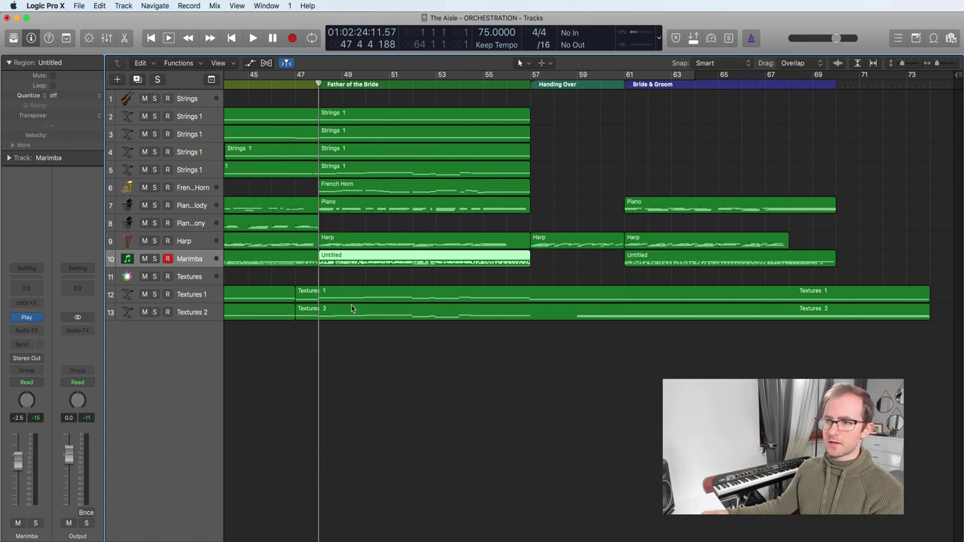
# Select the Textures 1 and Textures 2 regions together and review their notes in the Piano Roll.
pyautogui.moveTo(358, 275); pyautogui.dragTo(355, 319)
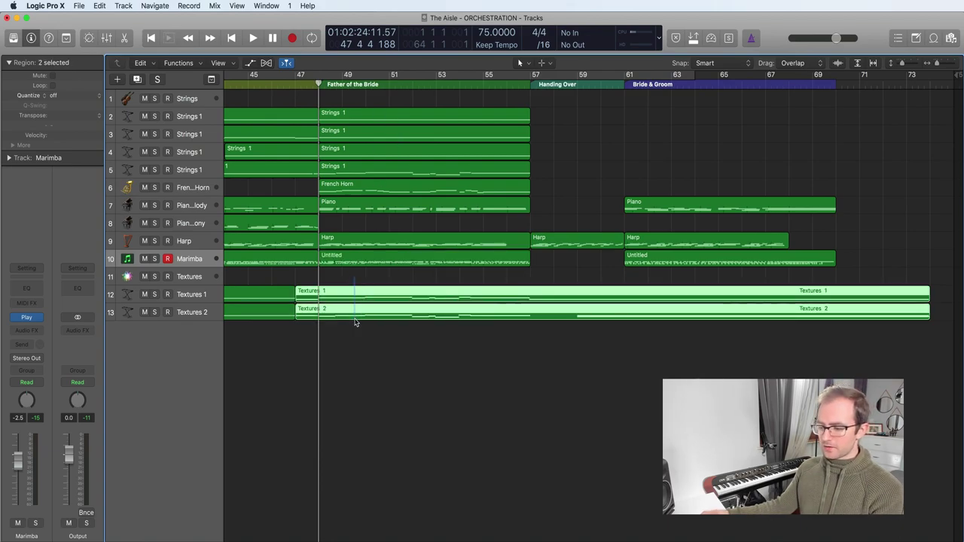
pyautogui.press('p')
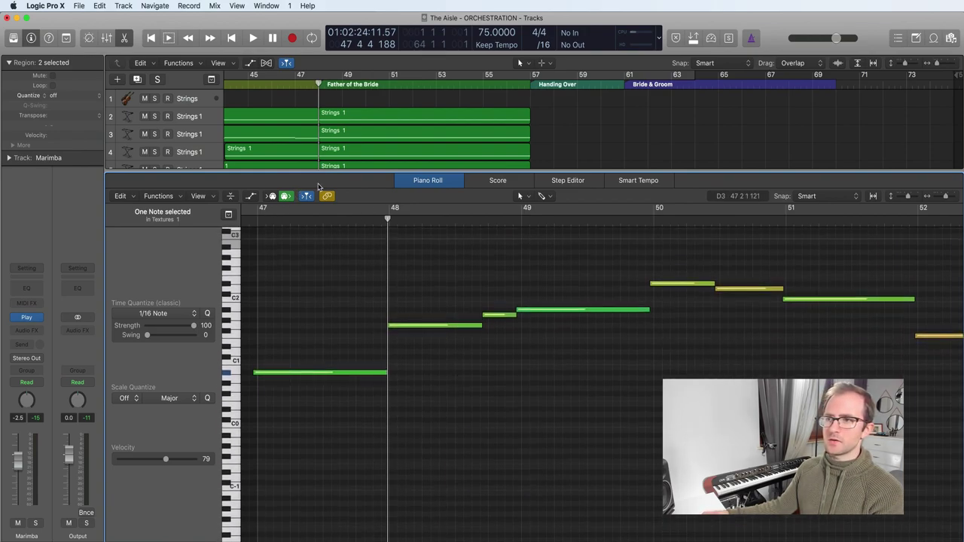
pyautogui.press('p')
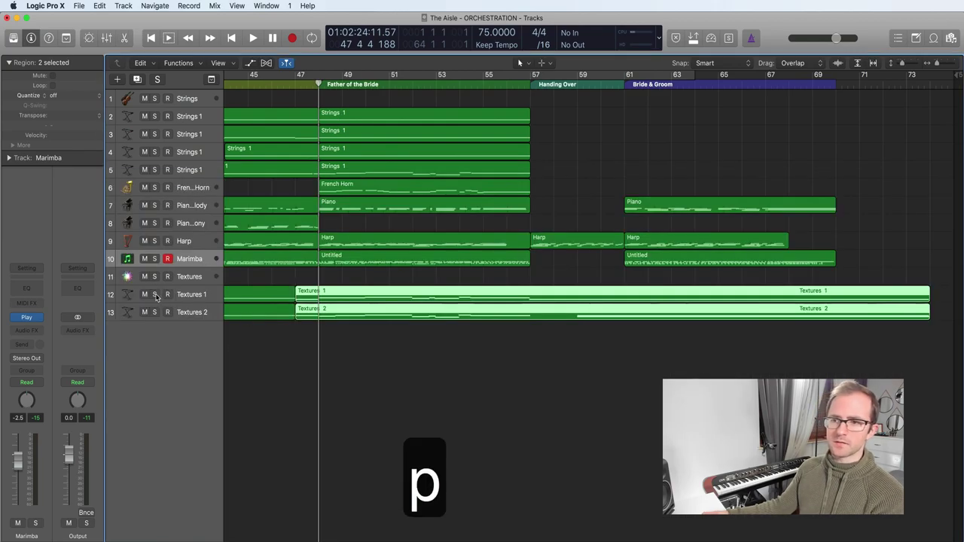
# Solo the Textures track and play it from about bar 47.
pyautogui.click(154, 276)
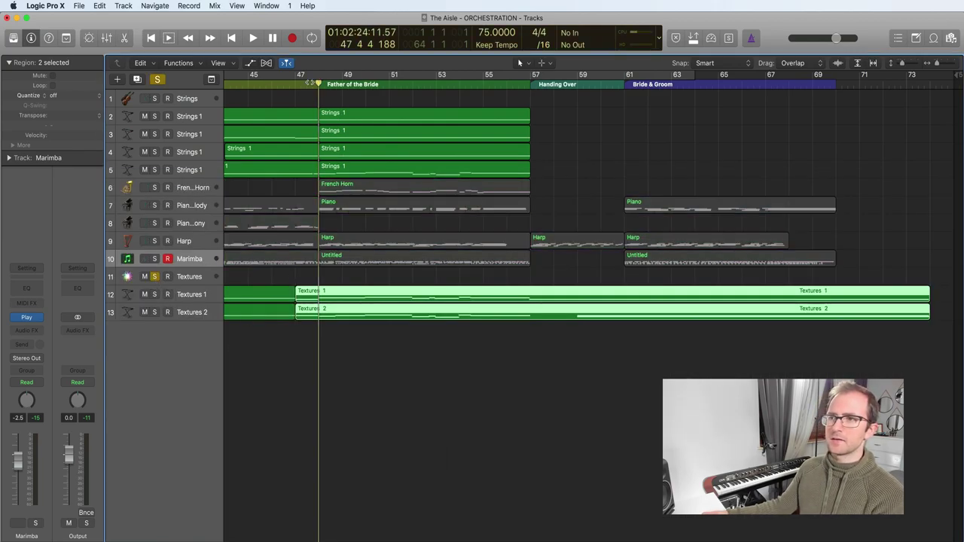
pyautogui.moveTo(309, 82); pyautogui.dragTo(291, 83)
pyautogui.press('space')
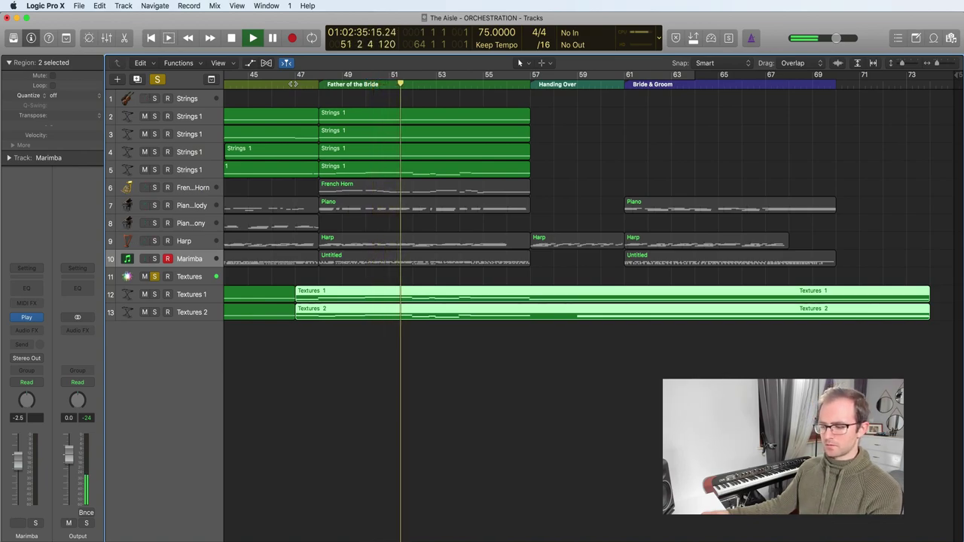
# Stop the soloed Textures playback at bar 51, beat 4.
pyautogui.press('space')
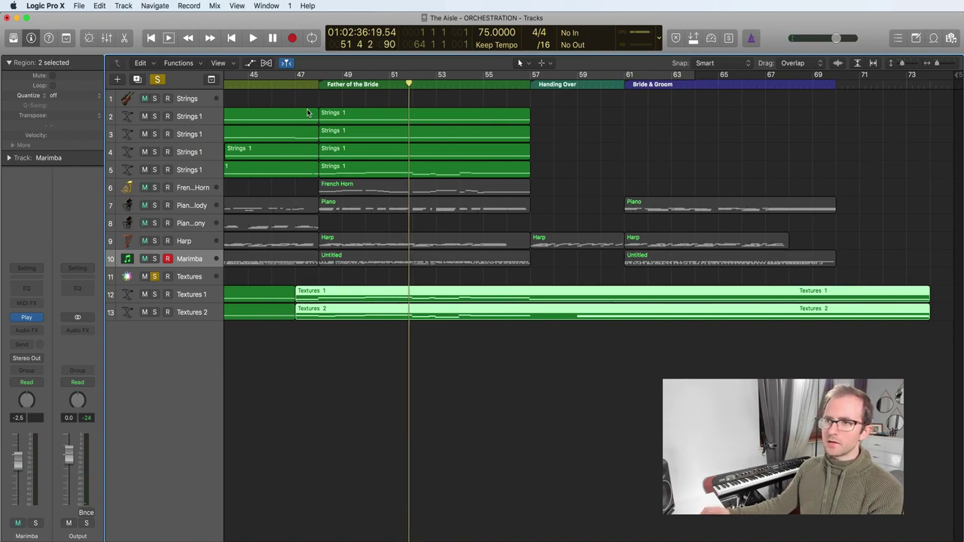
# Show the Strings 1 regions from tracks 2–4 in the Piano Roll, mute the Strings track, and deselect the 14 notes.
pyautogui.press('p')
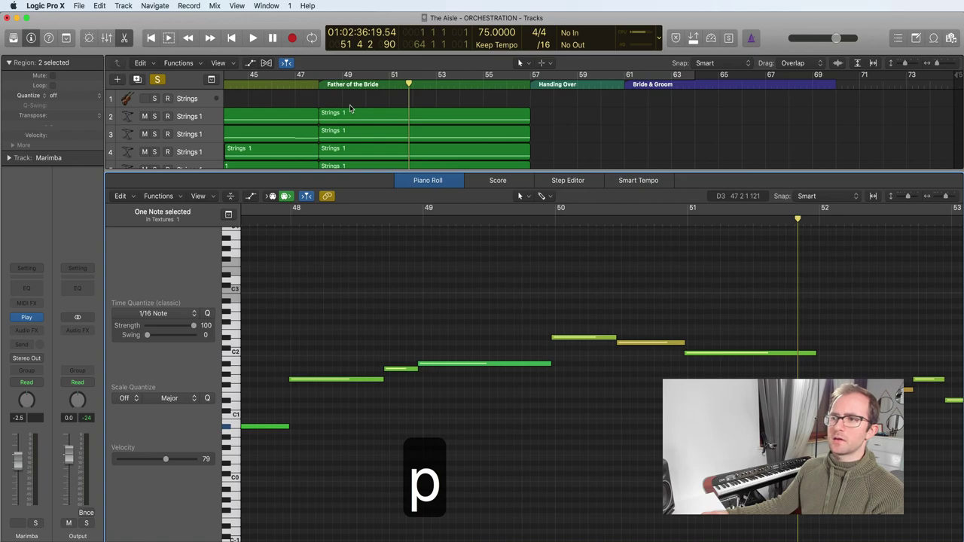
pyautogui.moveTo(353, 113); pyautogui.dragTo(354, 169)
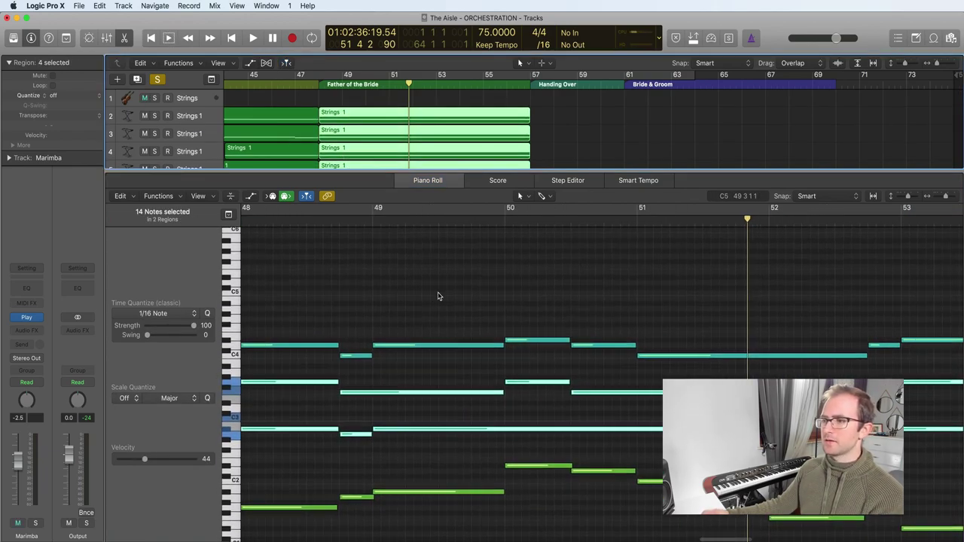
pyautogui.hscroll(2, 438, 296)
pyautogui.scroll(-1, 438, 296)
pyautogui.hotkey('ctrl', 'm')
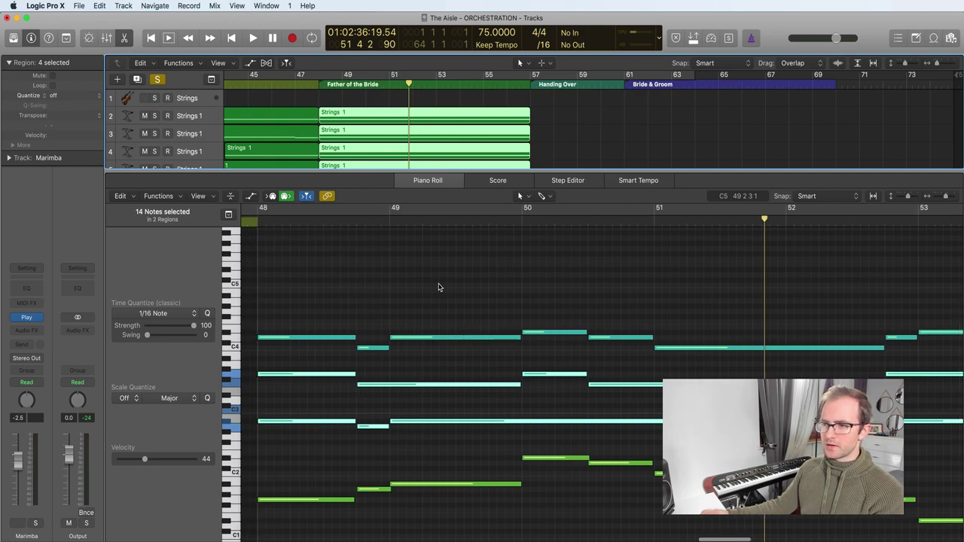
pyautogui.hotkey('ctrl', 'm')
pyautogui.scroll(-1, 473, 351)
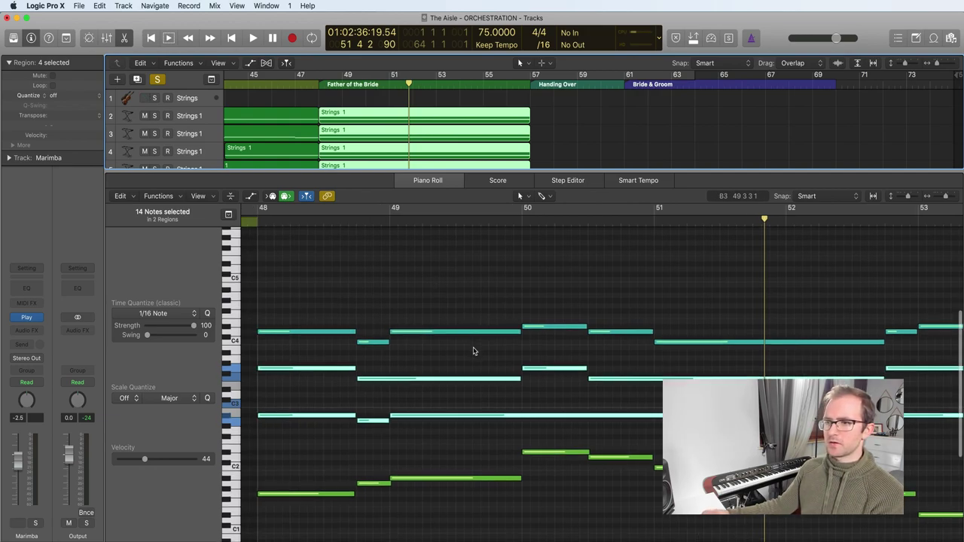
pyautogui.click(329, 297)
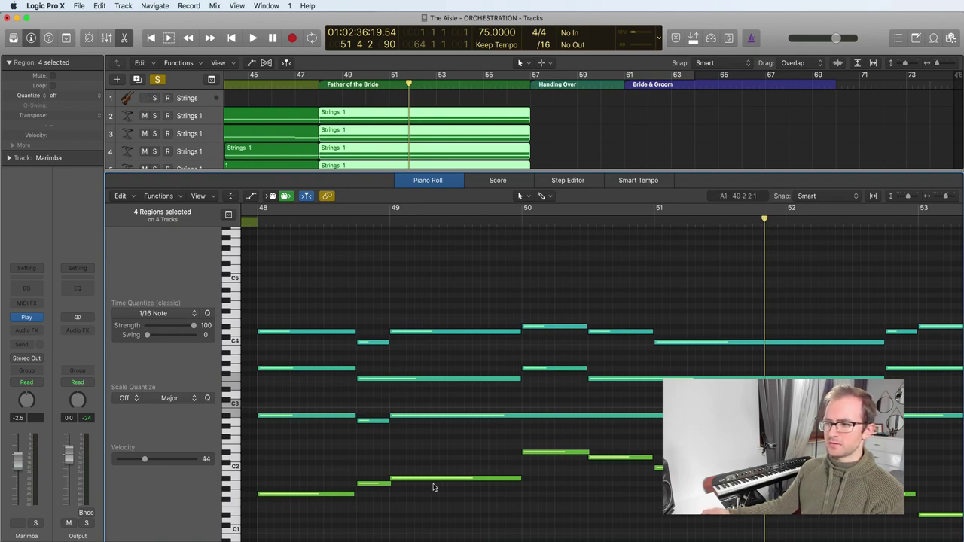
pyautogui.scroll(-3, 433, 488)
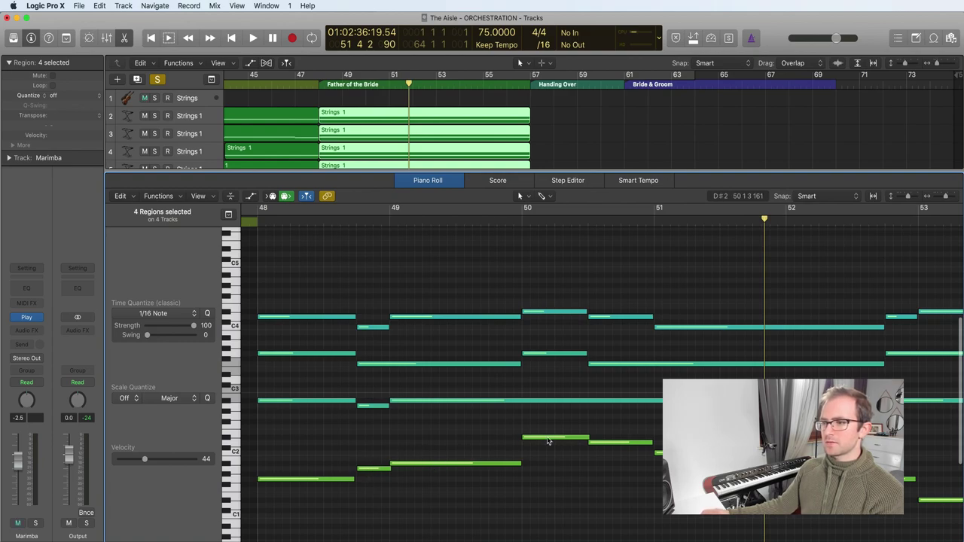
pyautogui.hscroll(10, 549, 442)
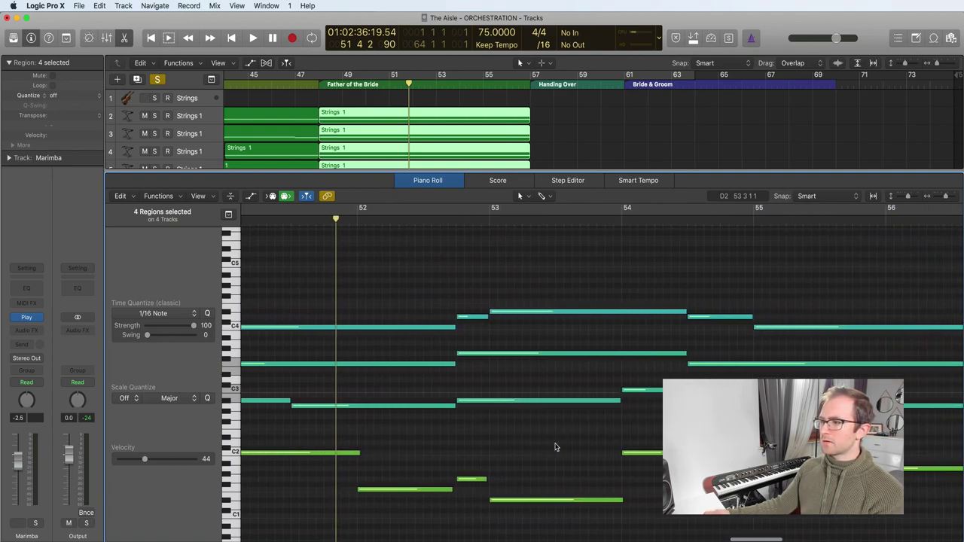
pyautogui.hscroll(-10, 555, 448)
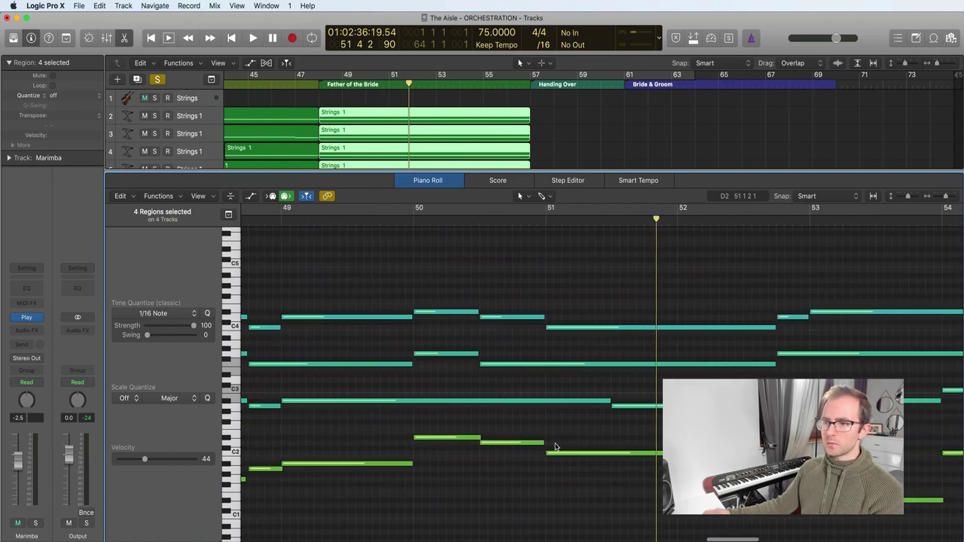
pyautogui.hscroll(-4, 419, 437)
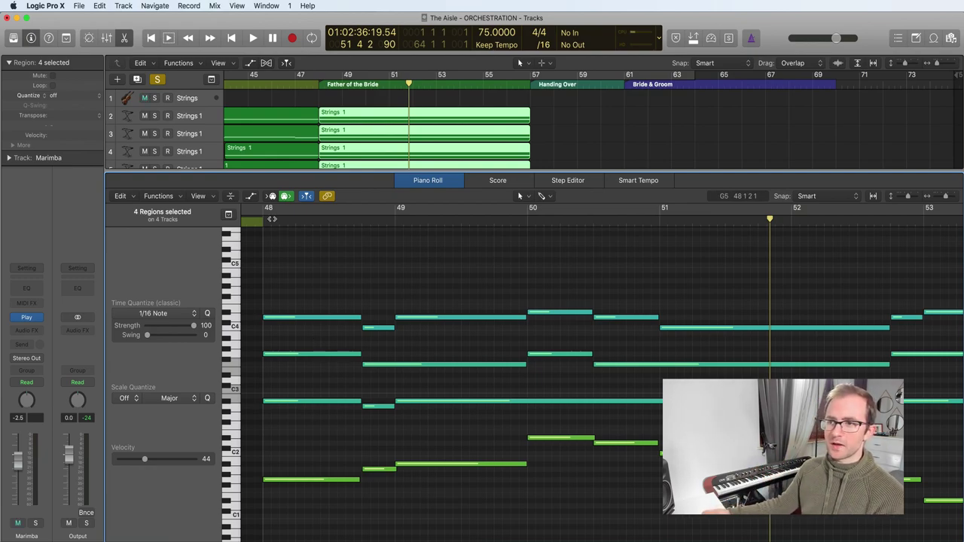
# Play the soloed strings passage from bar 48 and stop at bar 56, beat 1.
pyautogui.click(264, 220)
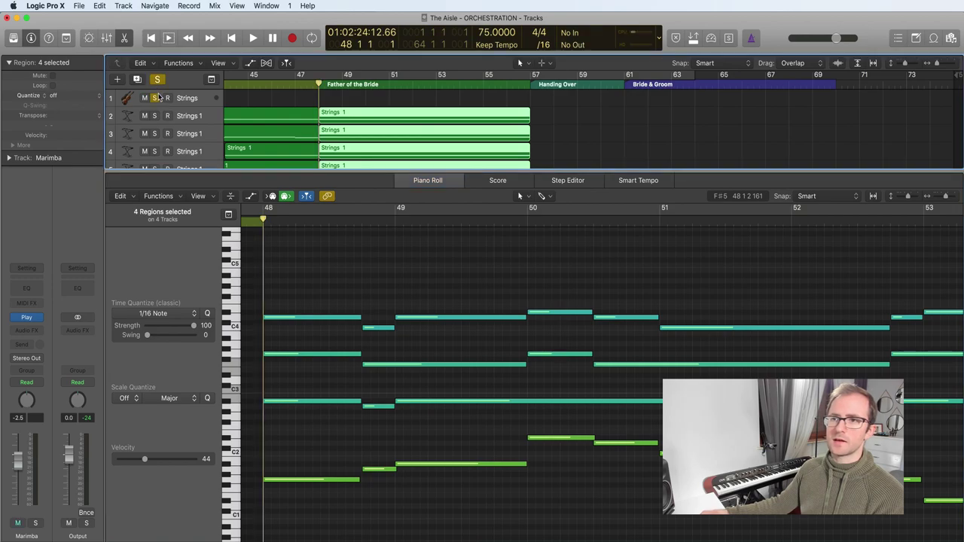
pyautogui.press('space')
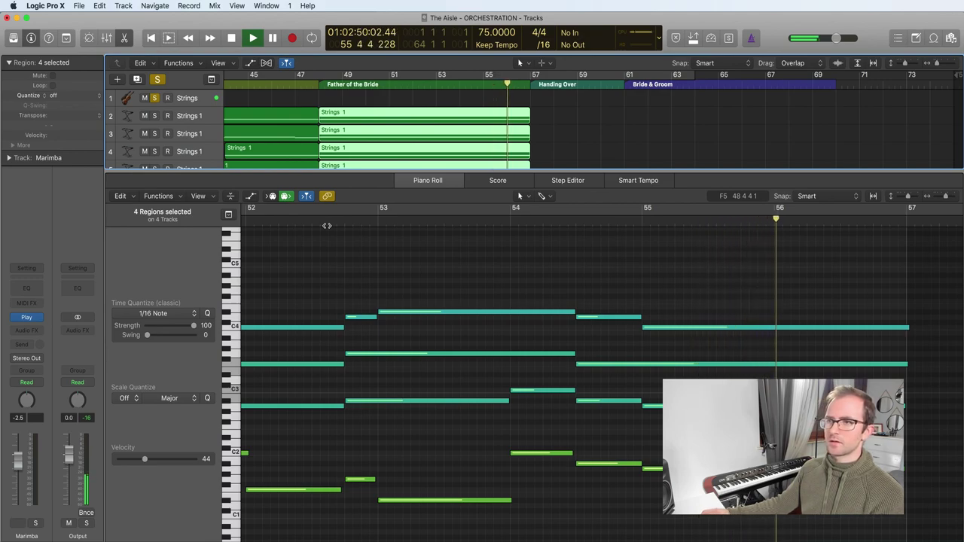
pyautogui.press('space')
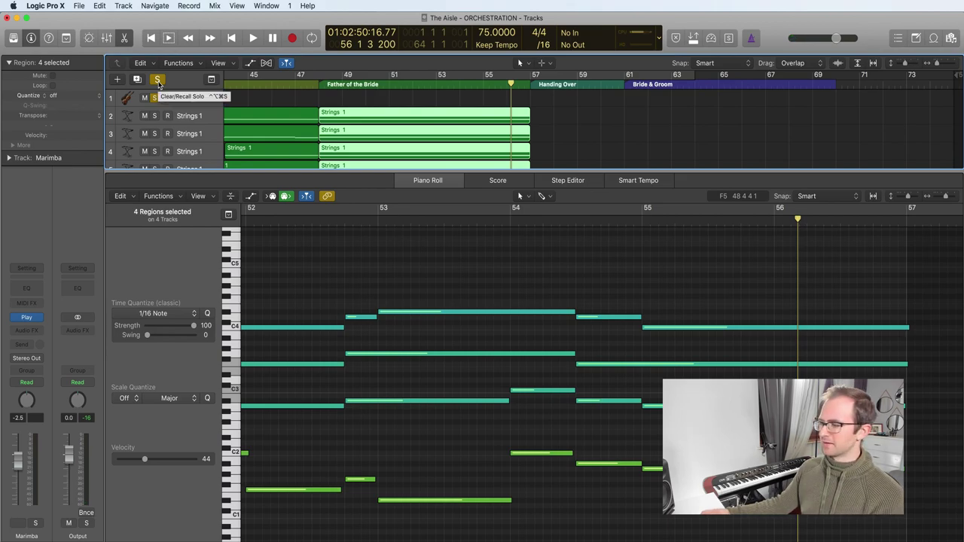
# Clear the Strings solo and show only the French Horn melody's notes in the Piano Roll.
pyautogui.click(158, 79)
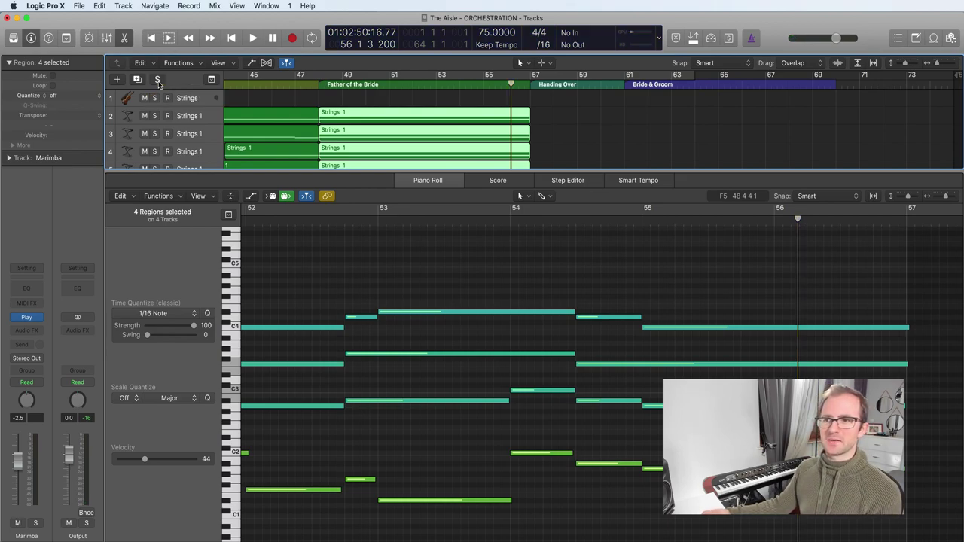
pyautogui.scroll(-3, 357, 114)
pyautogui.scroll(-2, 357, 115)
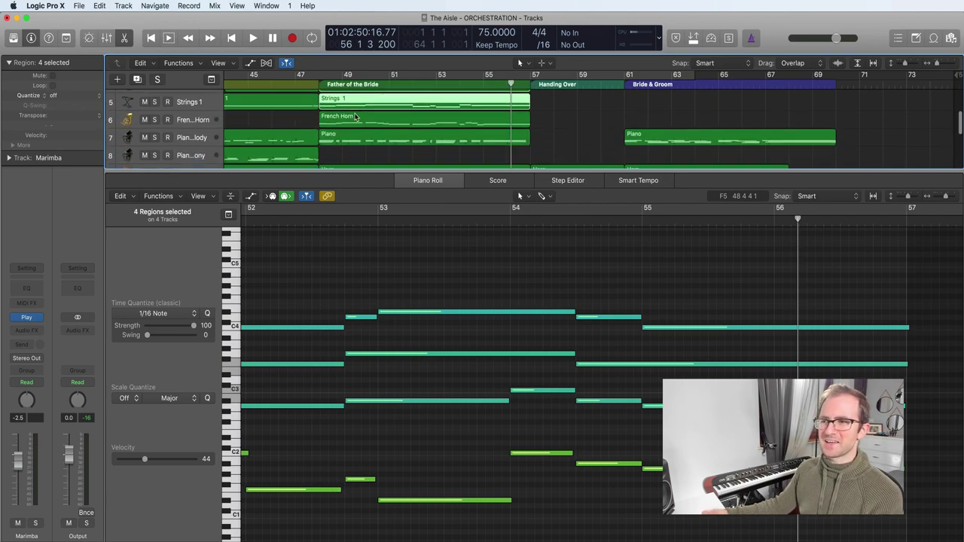
pyautogui.scroll(1, 358, 117)
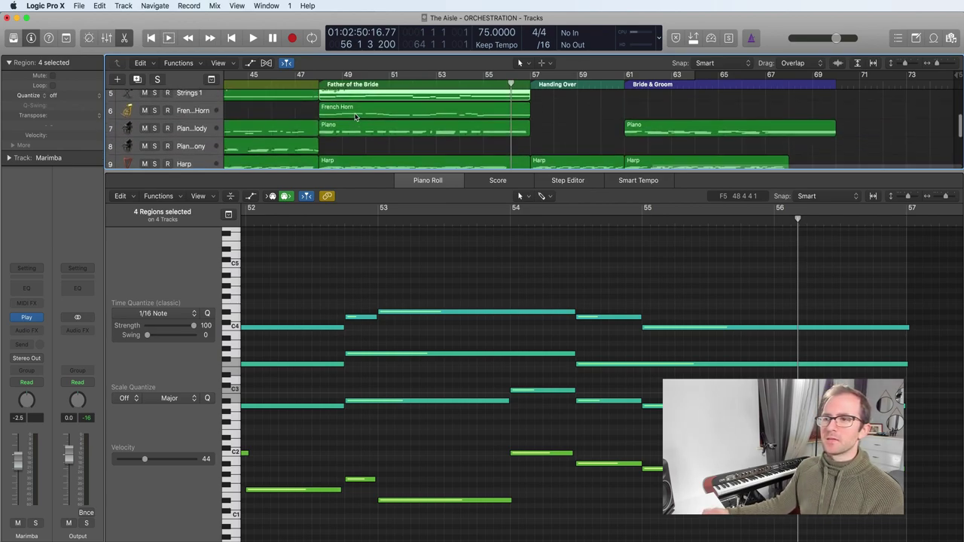
pyautogui.click(340, 113)
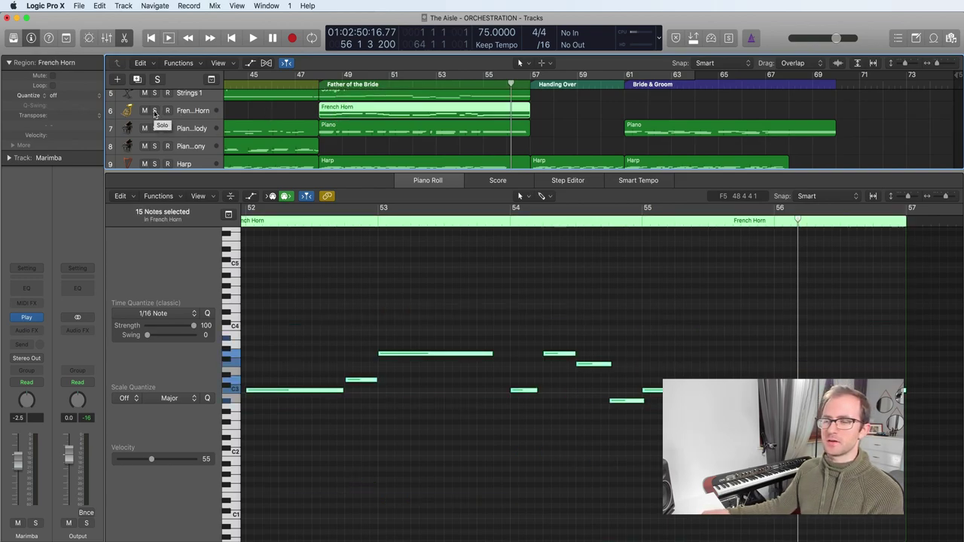
# Play the soloed French Horn from bar 48, then stop.
pyautogui.click(320, 86)
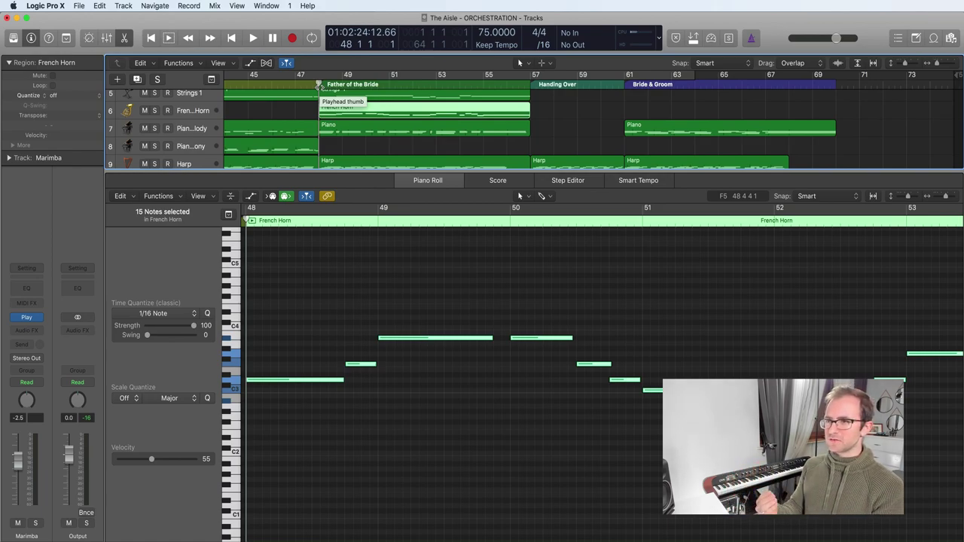
pyautogui.click(154, 111)
pyautogui.press('space')
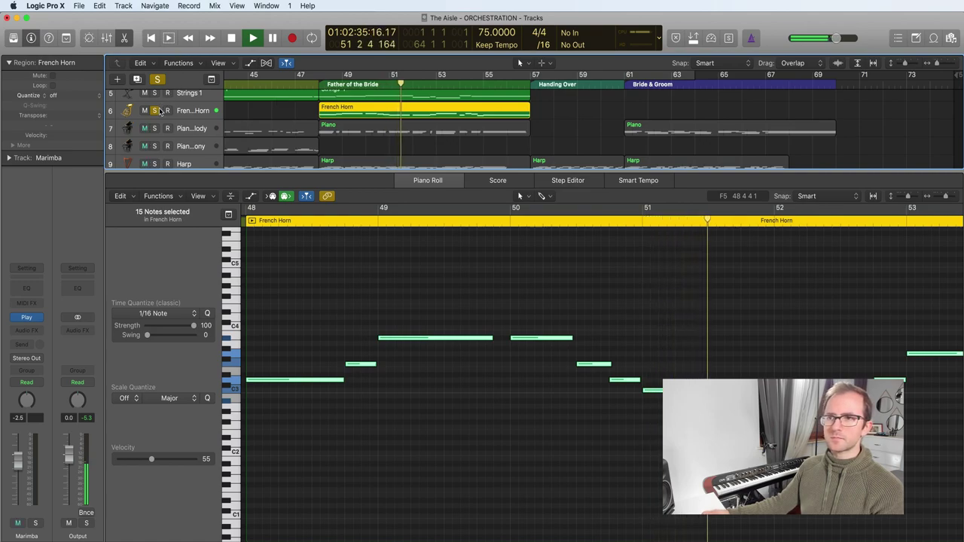
pyautogui.press('space')
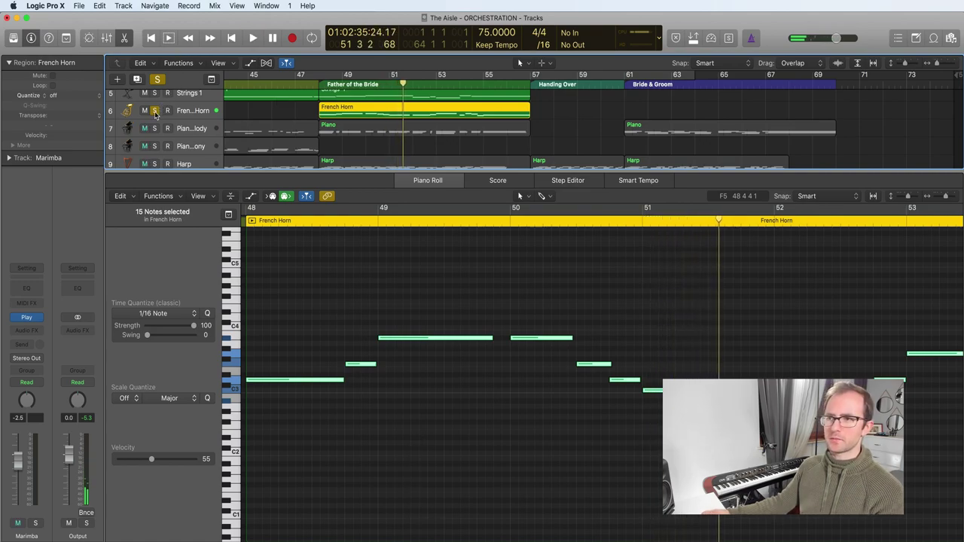
# Unsolo the French Horn and replay its melody from bar 48 with the full ensemble.
pyautogui.click(154, 111)
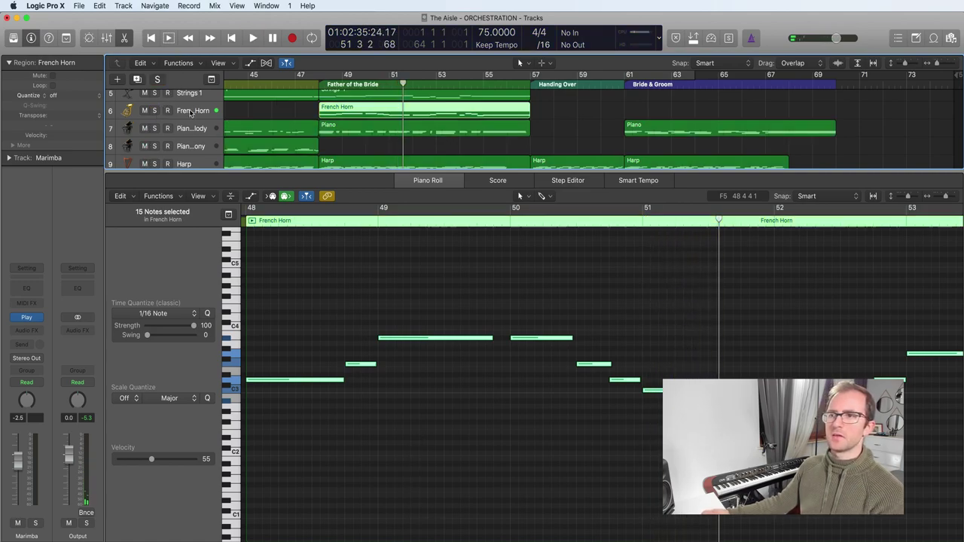
pyautogui.click(317, 85)
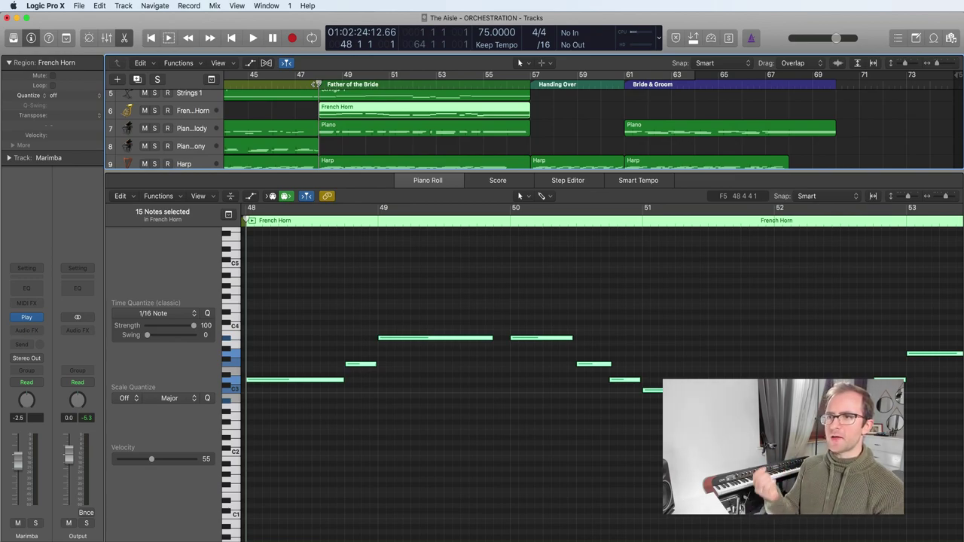
pyautogui.press('space')
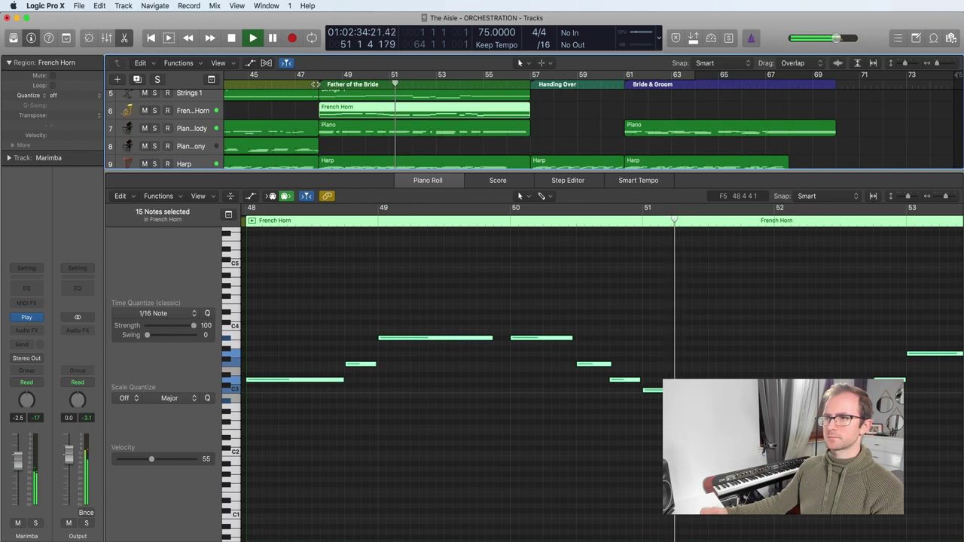
# Marquee-select the Strings 1 regions again and close the Piano Roll to show all 13 tracks.
pyautogui.scroll(4, 437, 111)
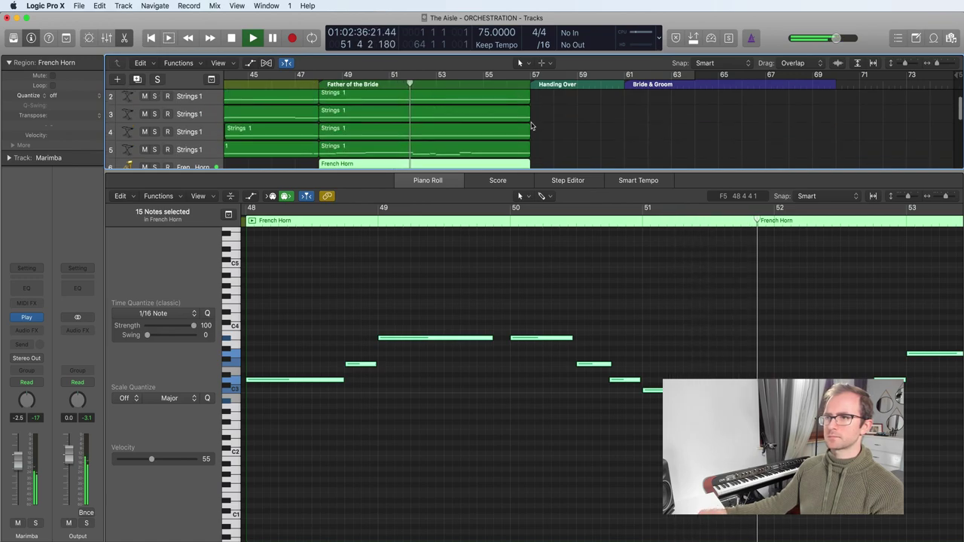
pyautogui.moveTo(555, 146); pyautogui.dragTo(519, 91)
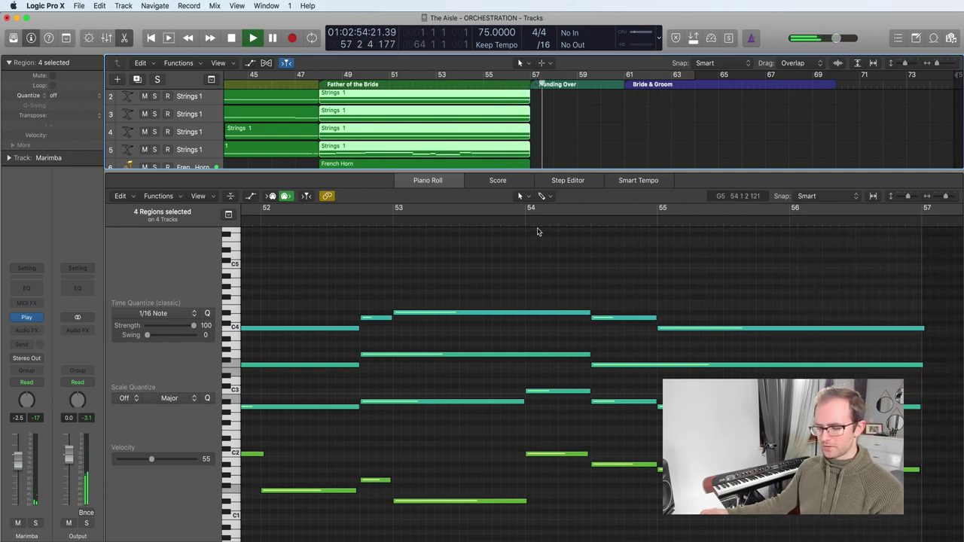
pyautogui.press('p')
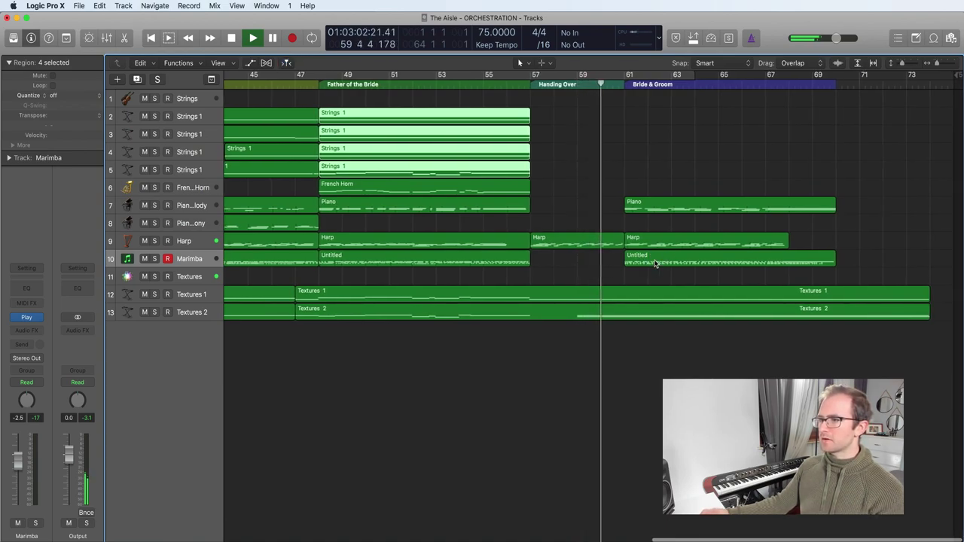
# View the Piano region at bar 61 in the Piano Roll, then close it as playback reaches bar 70.
pyautogui.click(661, 209)
pyautogui.doubleClick(662, 209)
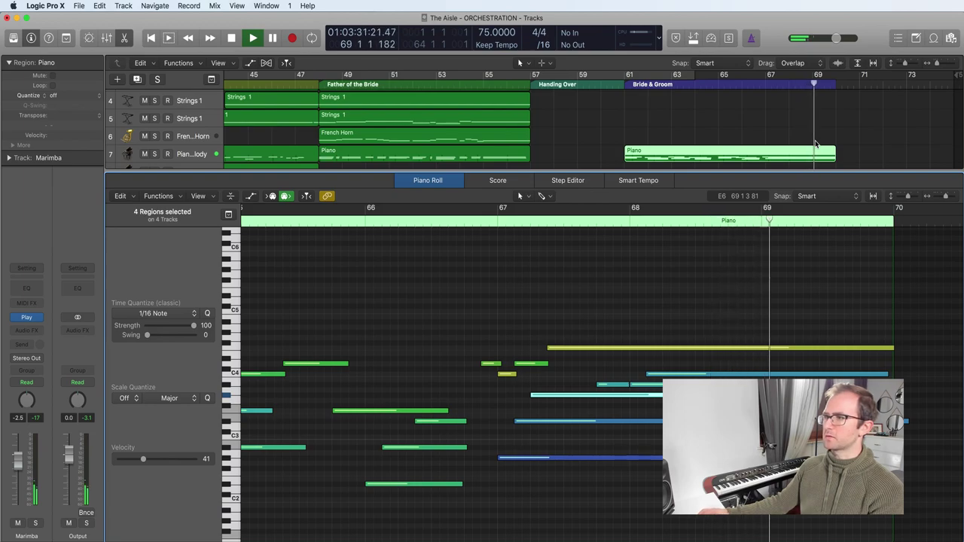
pyautogui.press('p')
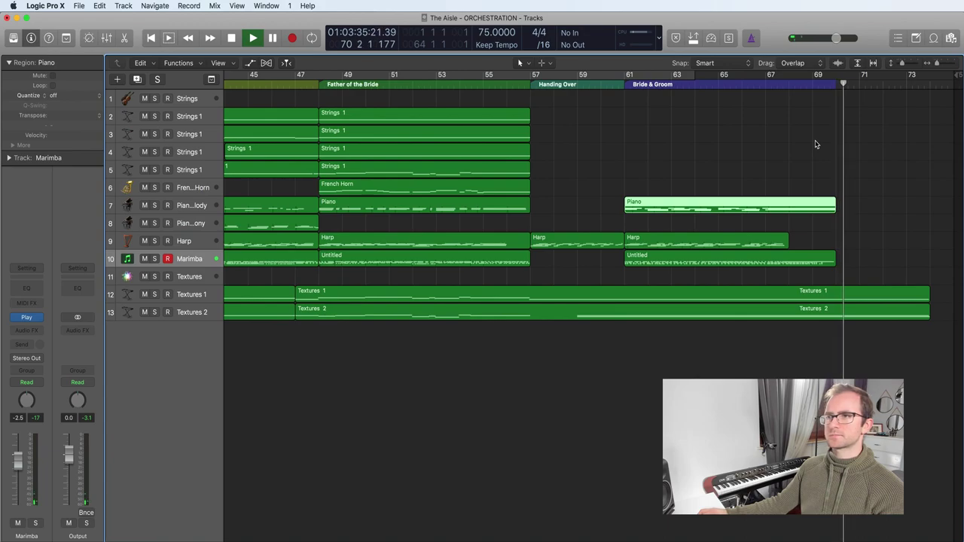
# Stop playback at bar 70, beat 2 and scroll the tracks back to show bars 35–63.
pyautogui.press('space')
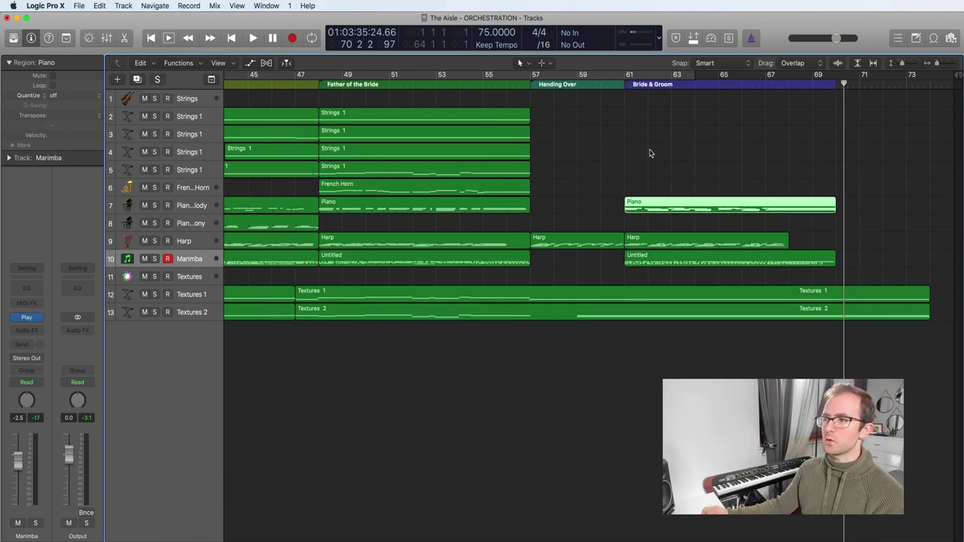
pyautogui.hscroll(-10, 608, 173)
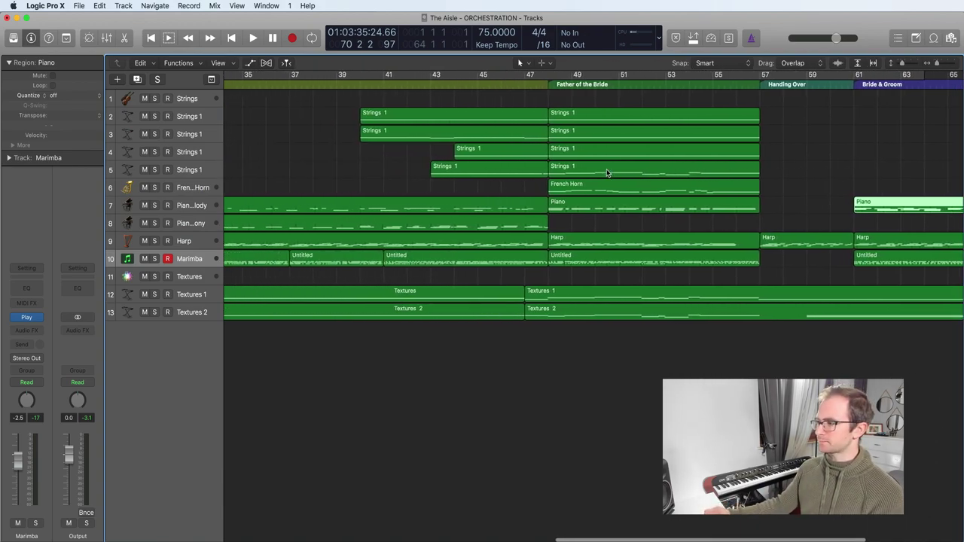
pyautogui.hscroll(-1, 608, 172)
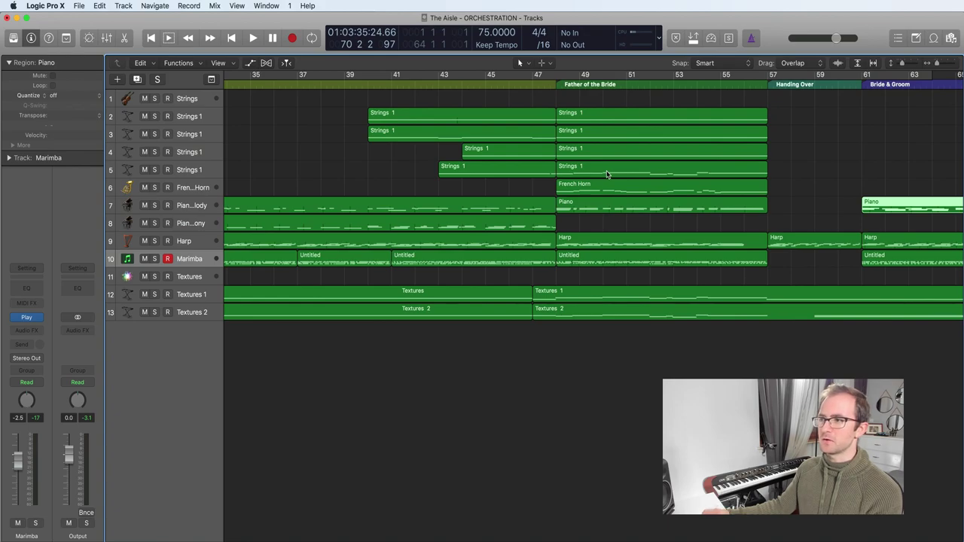
# Play the French Horn notes from bar 48 in the Piano Roll, stop near bar 50, then close it.
pyautogui.click(600, 190)
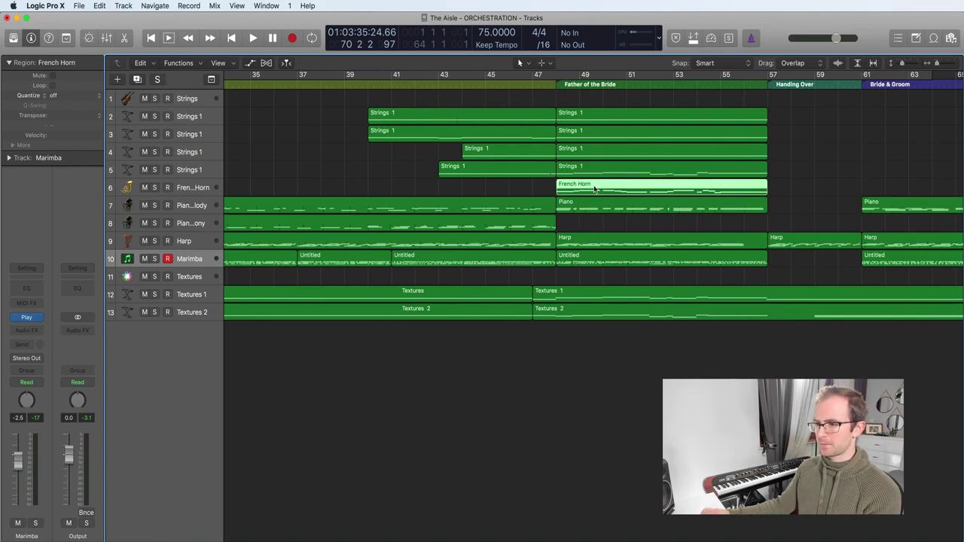
pyautogui.press('p')
pyautogui.click(500, 351)
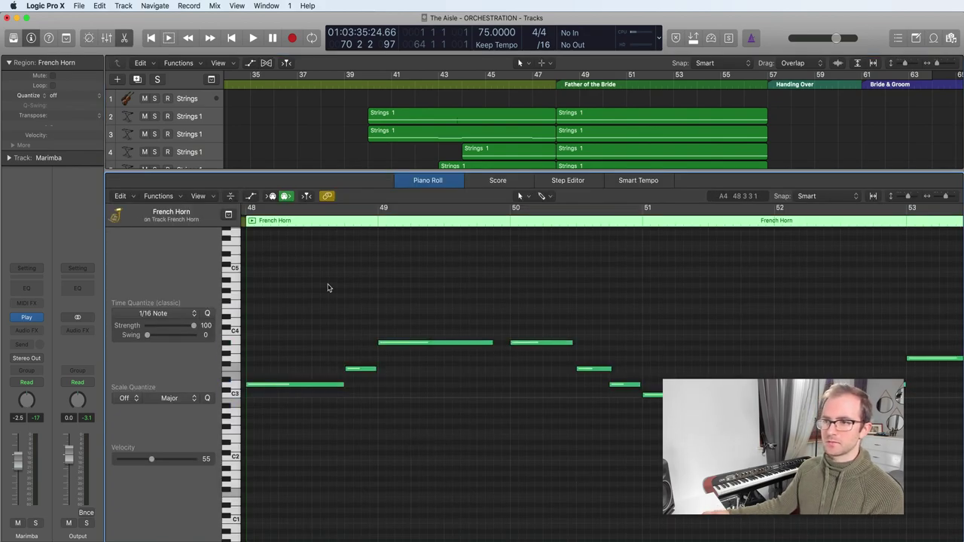
pyautogui.hscroll(-2, 328, 288)
pyautogui.press('space')
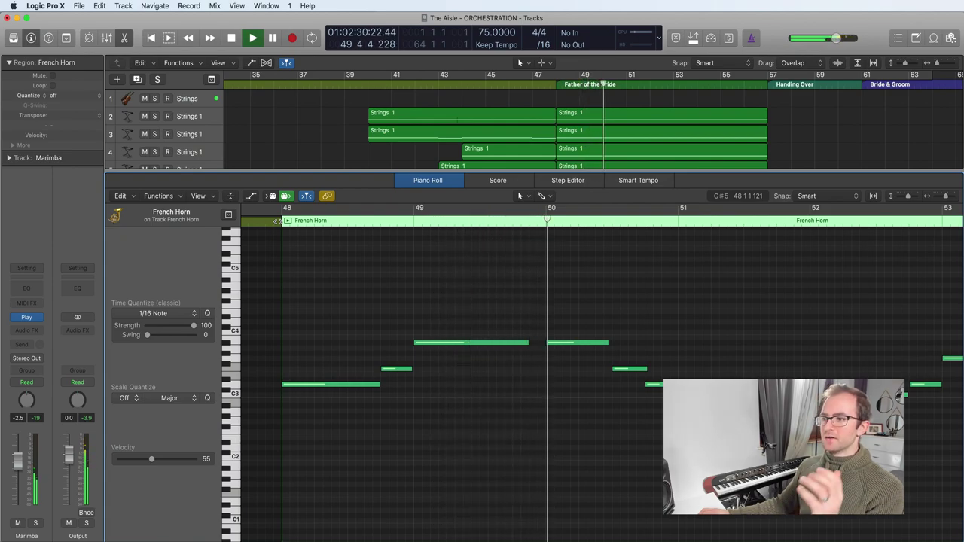
pyautogui.press('space')
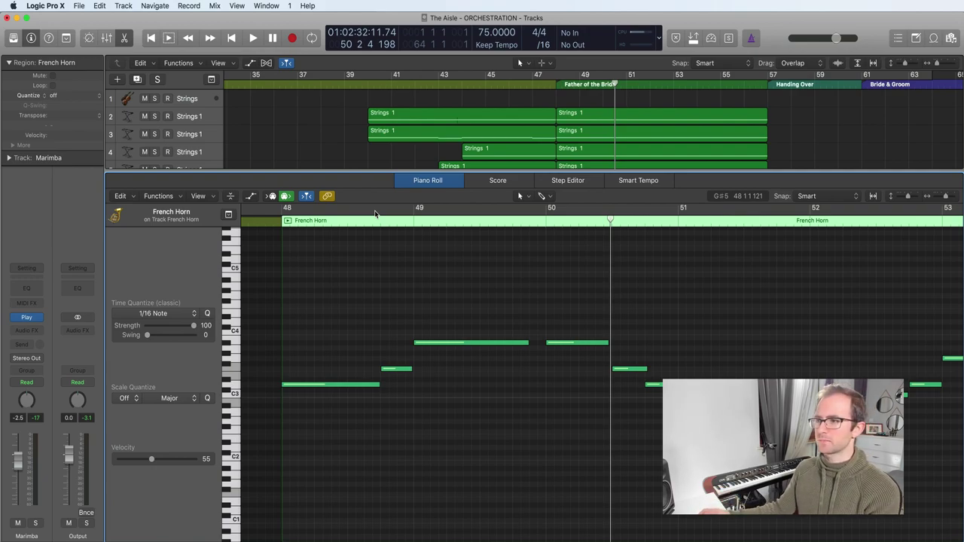
pyautogui.press('p')
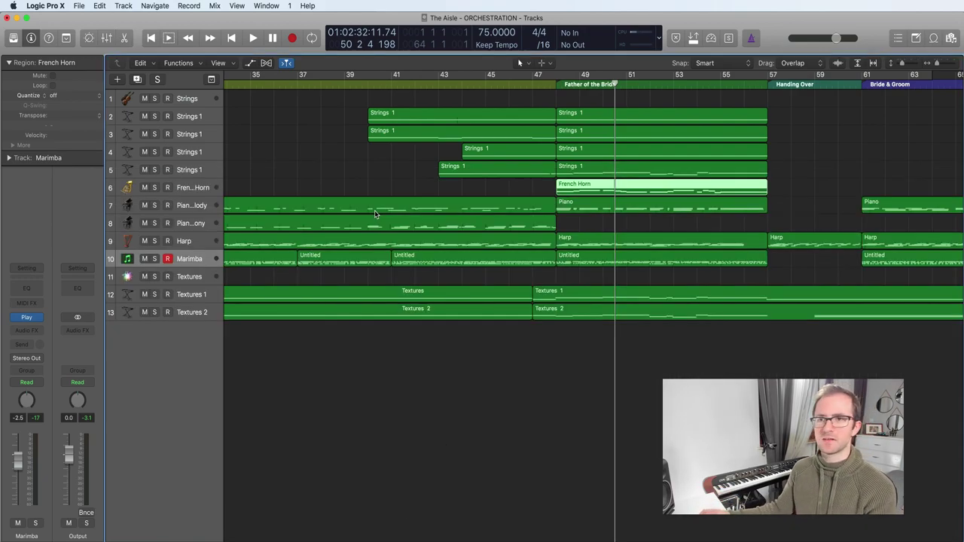